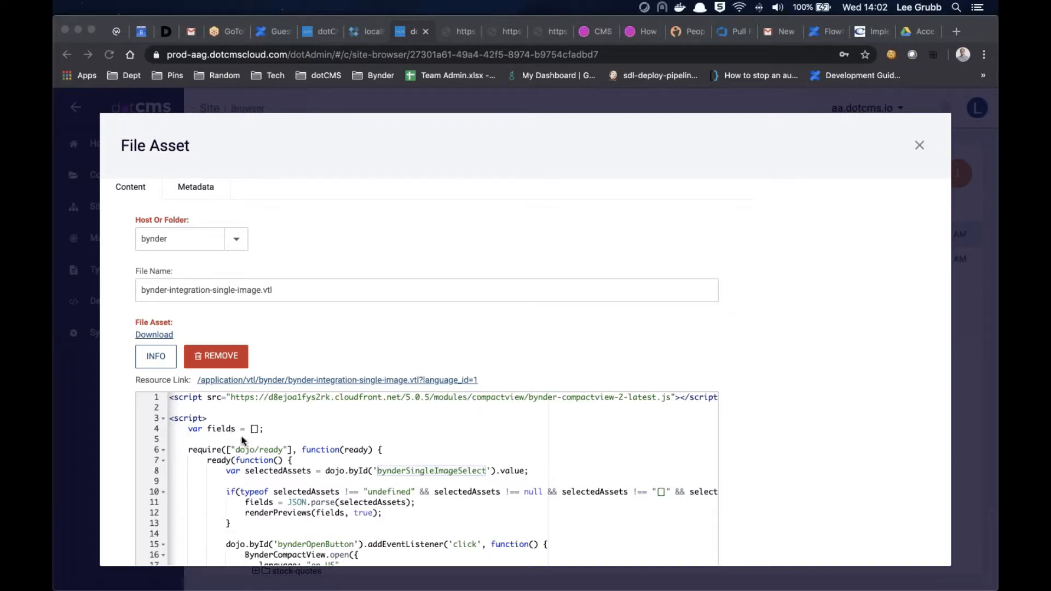
Search the web for "bynder ui component" in a new browser tab and open the Bynder UI components documentation
click(268, 398)
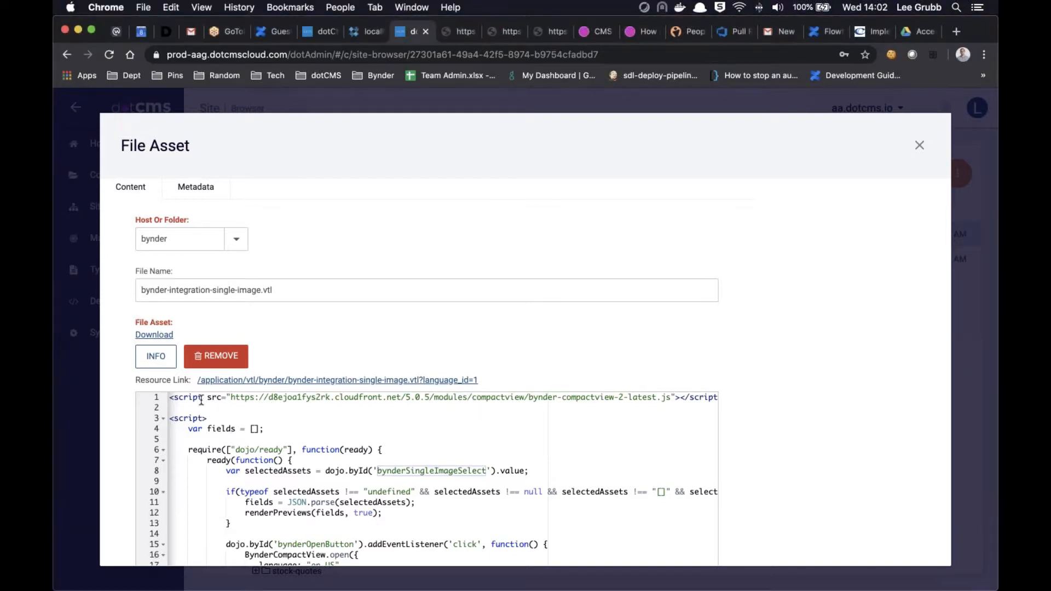
click(958, 31)
text(bynder ui component)
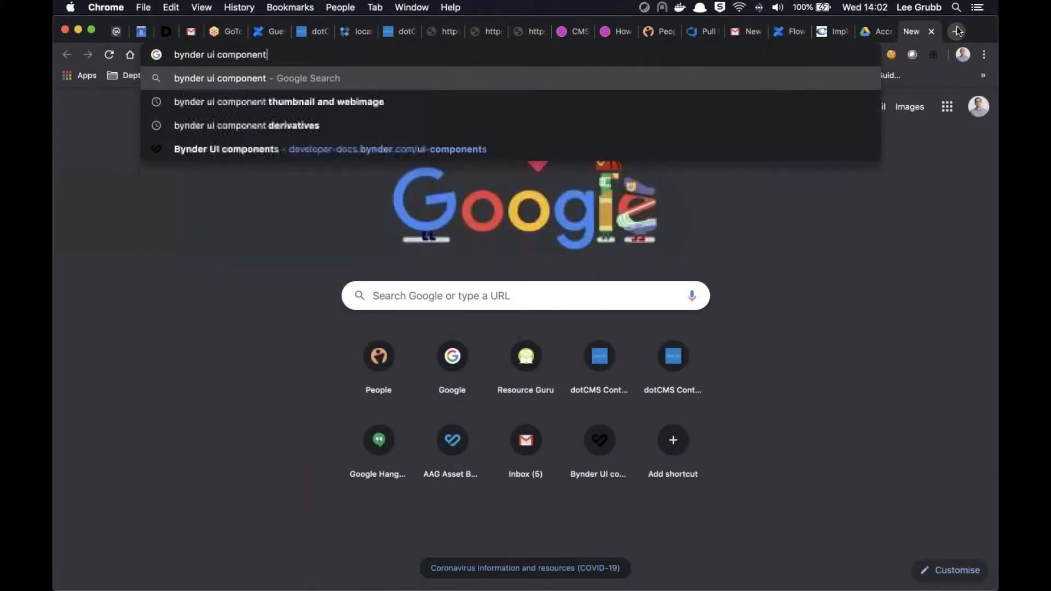
key(Return)
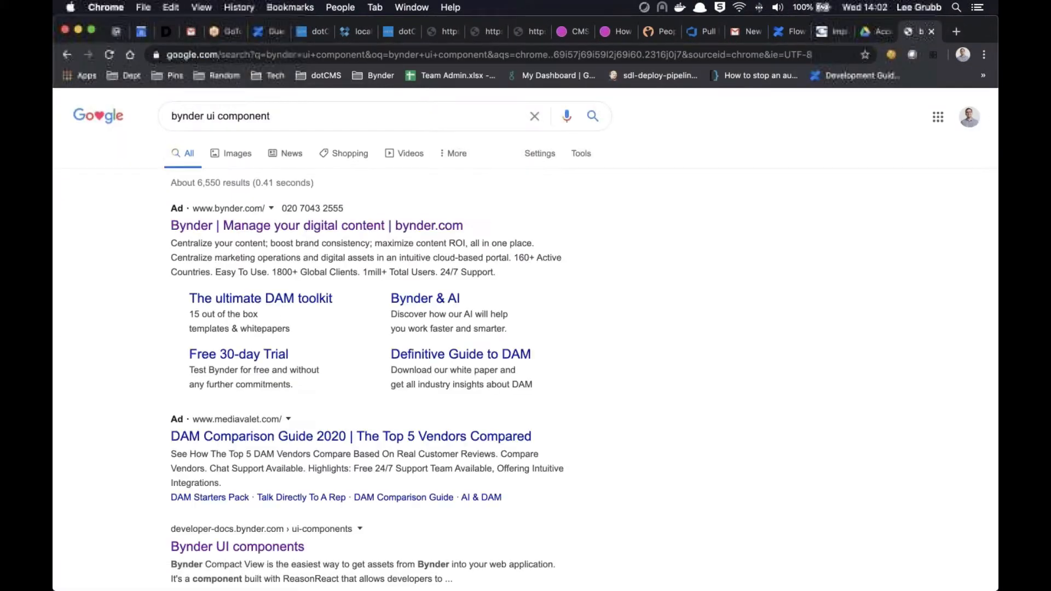
click(251, 550)
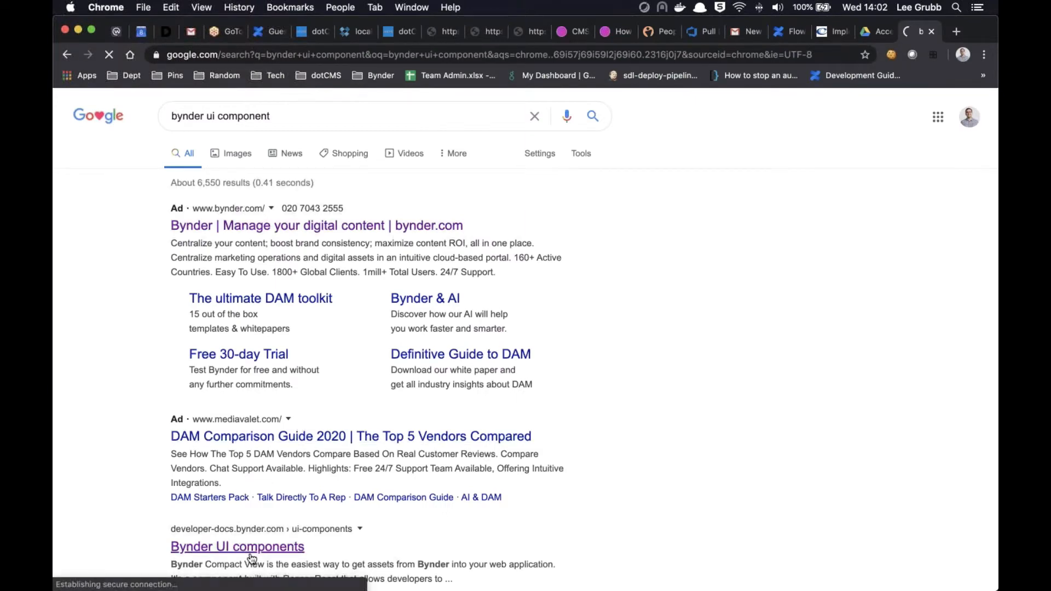
Examine the Compact View screenshots of the portal login and asset browser in the Bynder documentation
scroll(524, 317, down, 20)
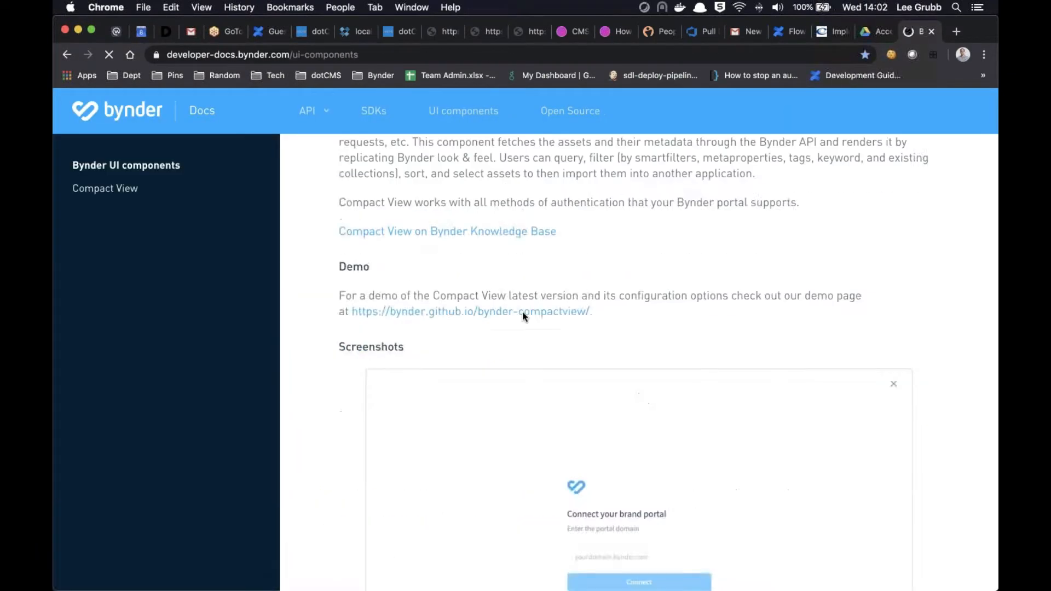
scroll(639, 362, down, 3)
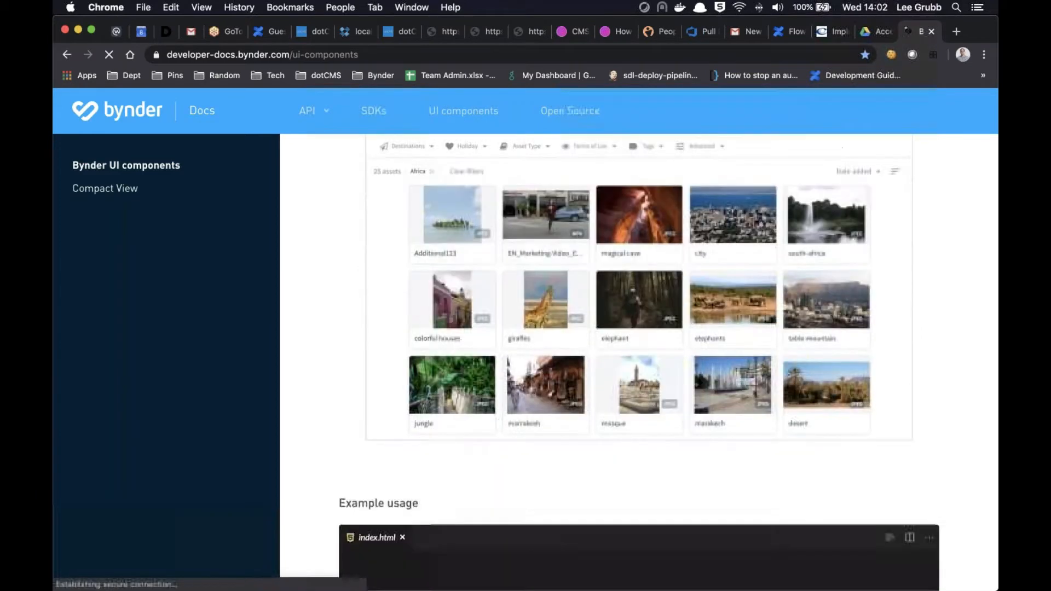
scroll(638, 361, up, 7)
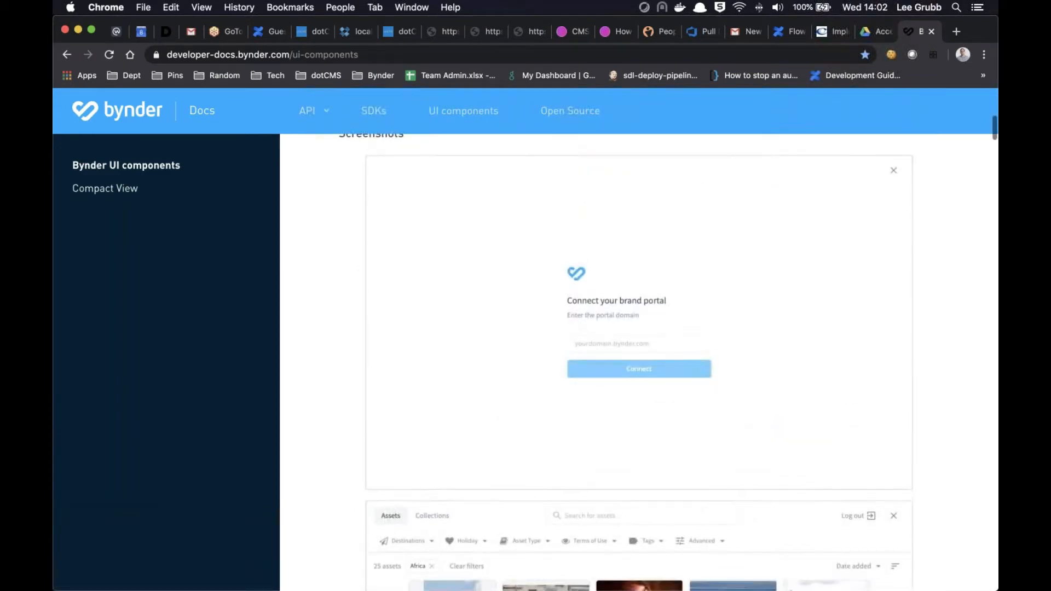
scroll(639, 362, down, 3)
scroll(651, 505, down, 2)
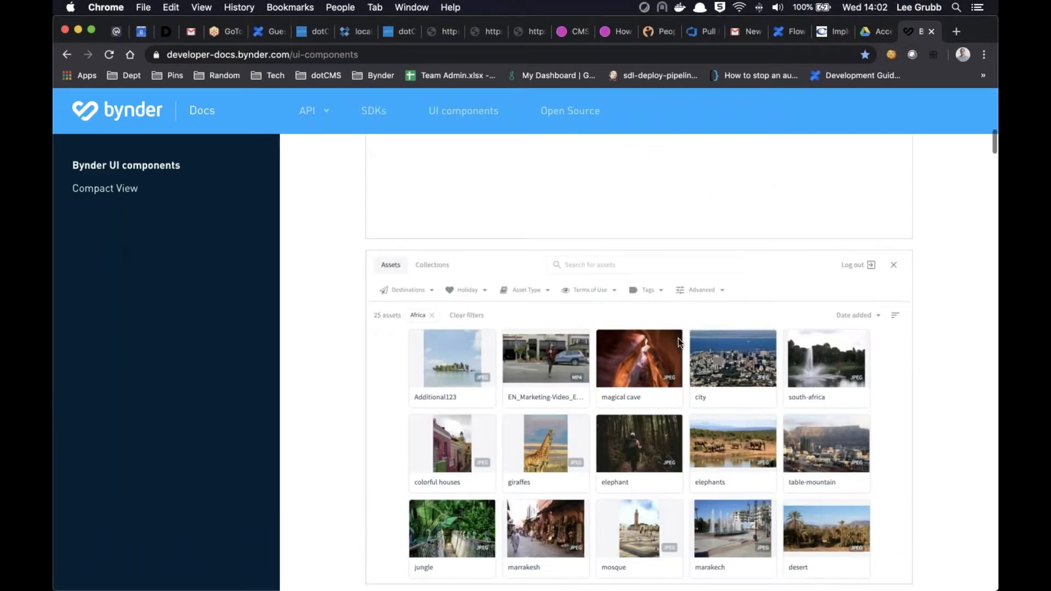
scroll(618, 463, down, 2)
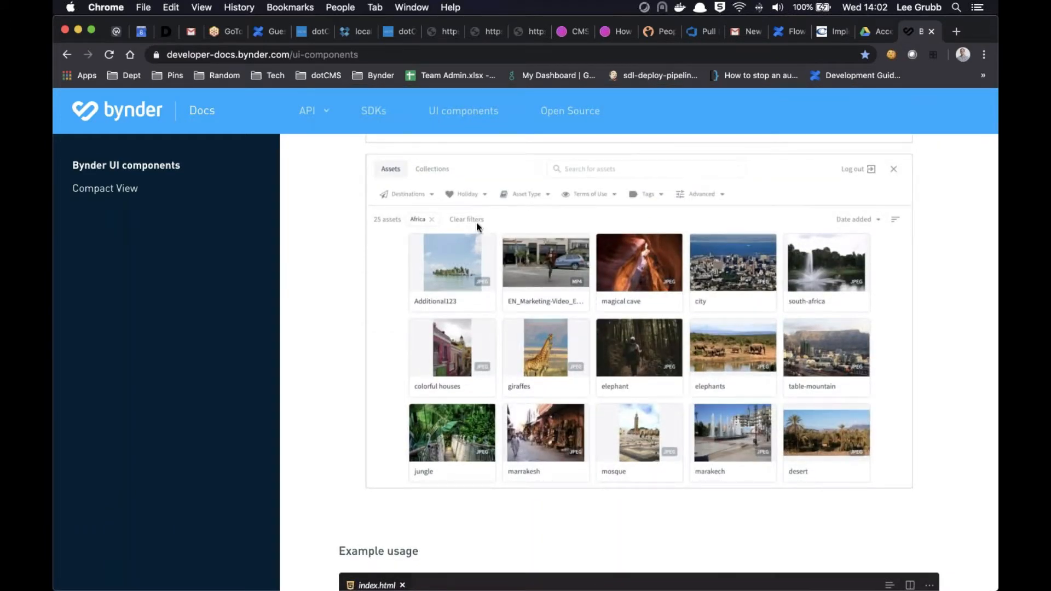
Return to the bynder-integration-single-image.vtl file asset in dotCMS and highlight the Compact View script include on line 1
click(398, 31)
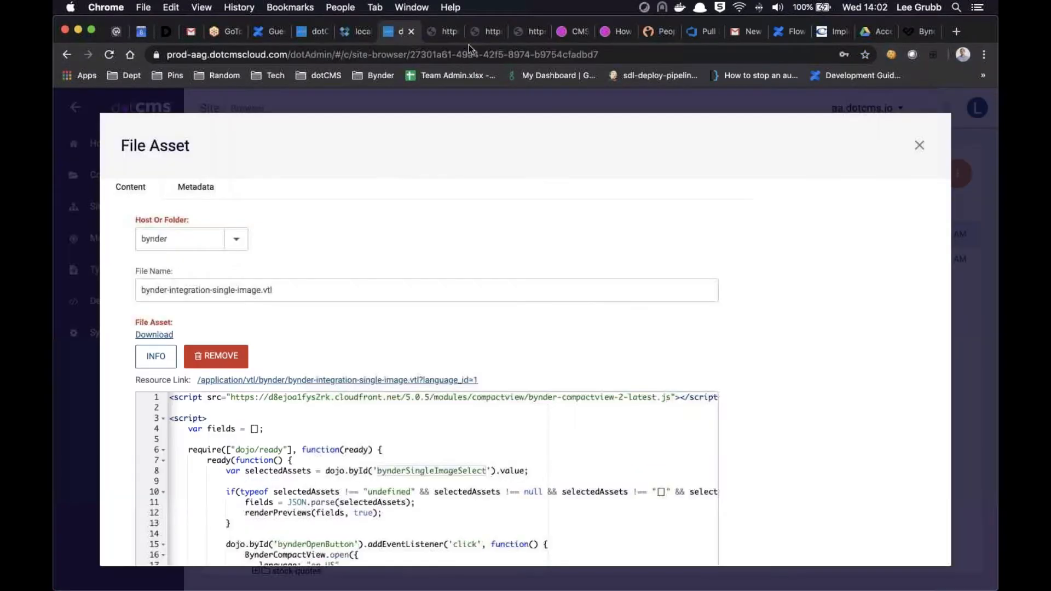
drag(211, 394, 365, 392)
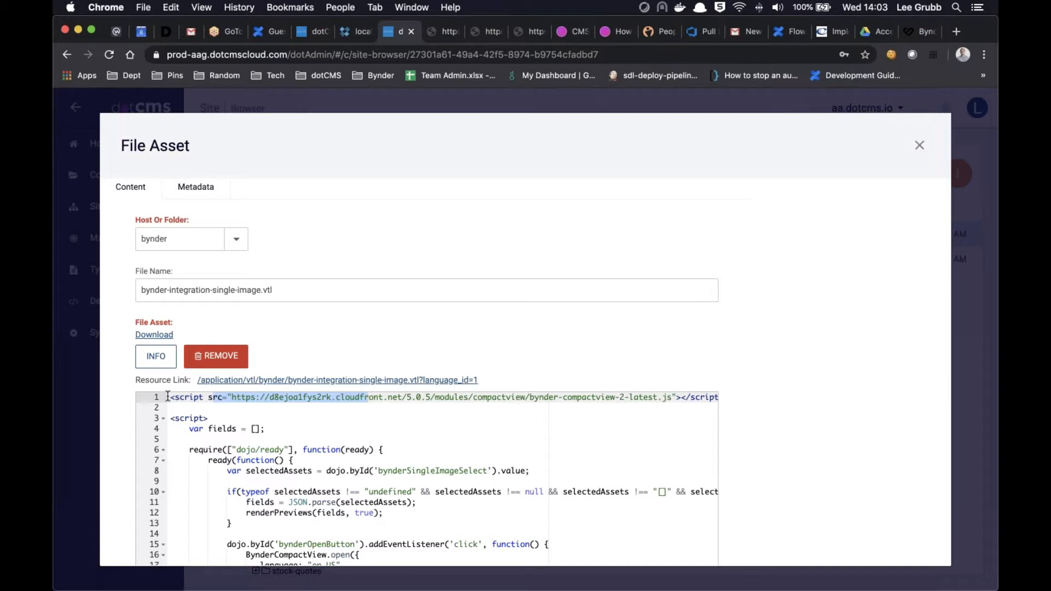
drag(169, 396, 528, 409)
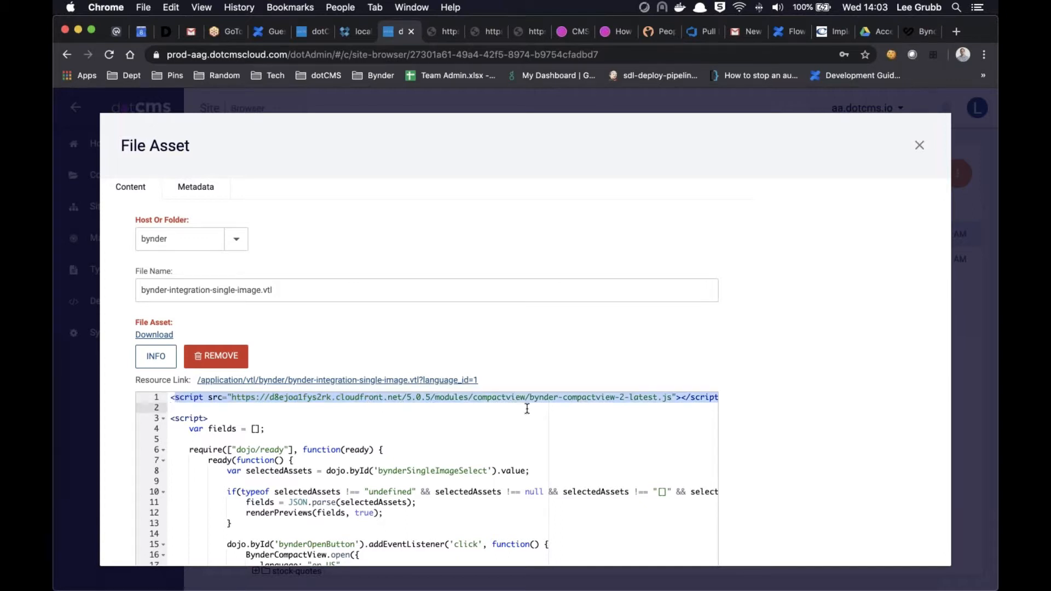
click(386, 411)
Review the opening lines of the integration code and highlight the whole bynder-compactview-2-latest.js script line again
scroll(386, 411, down, 3)
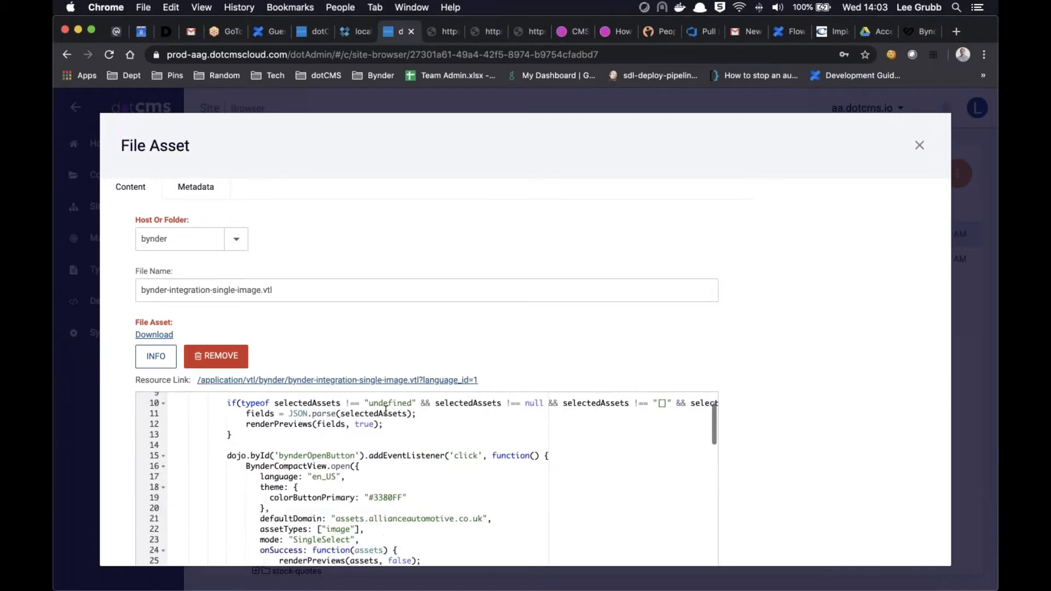
scroll(386, 410, up, 3)
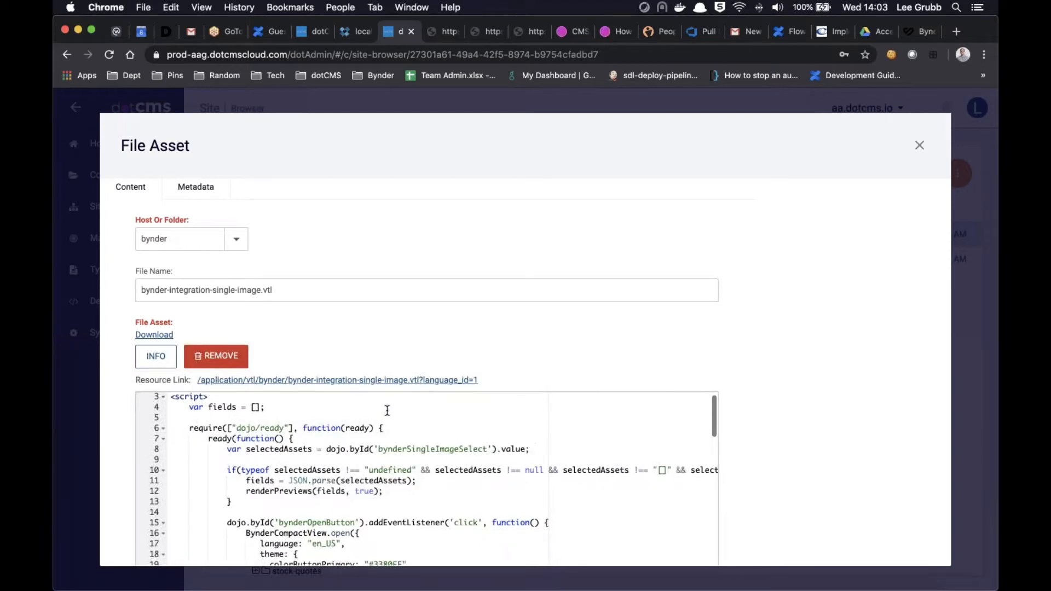
scroll(387, 411, up, 2)
scroll(388, 410, down, 2)
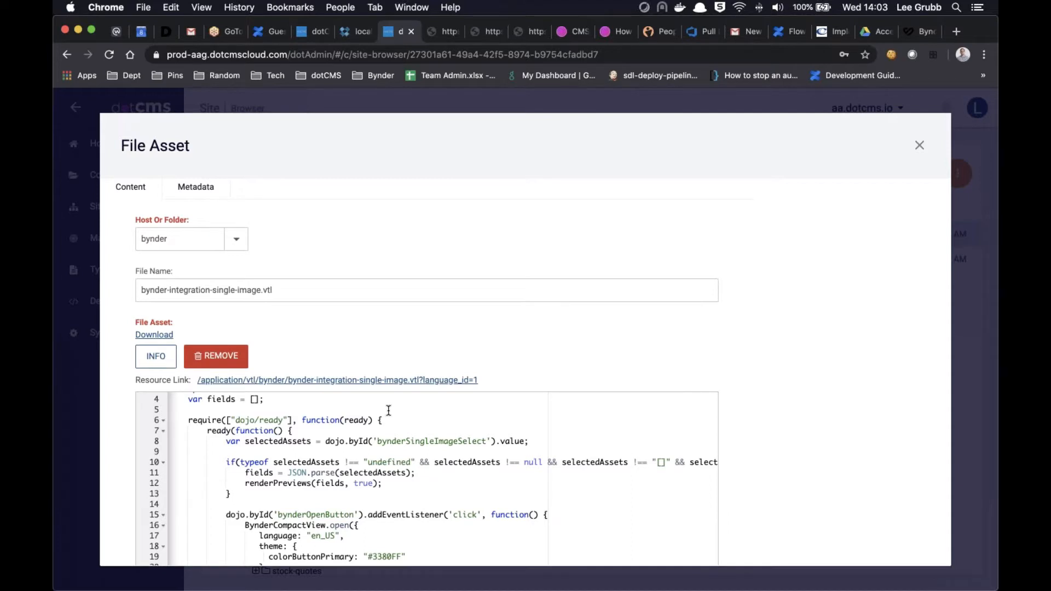
scroll(386, 414, up, 3)
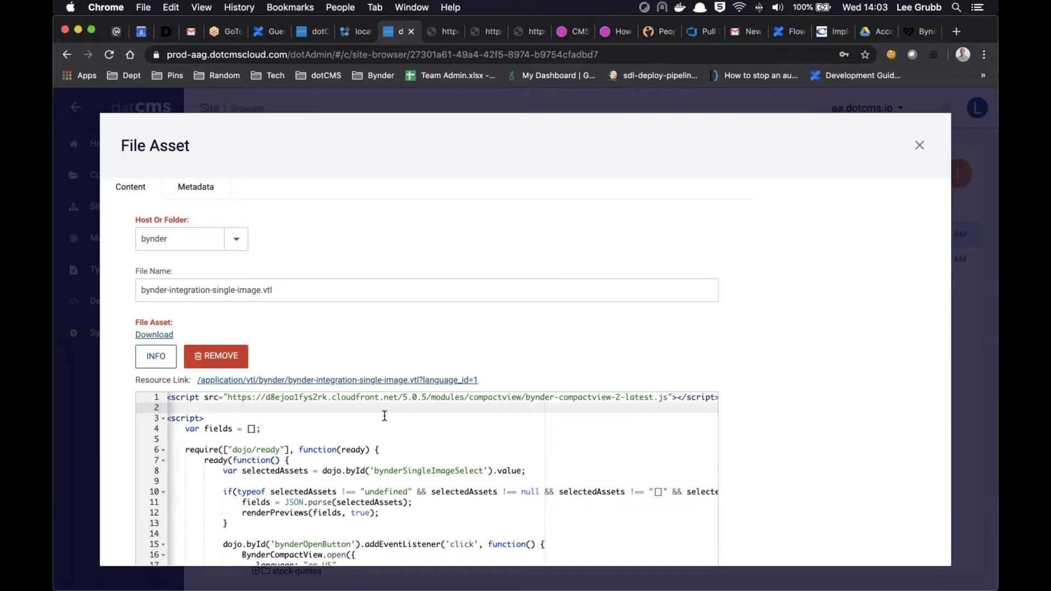
scroll(425, 429, down, 2)
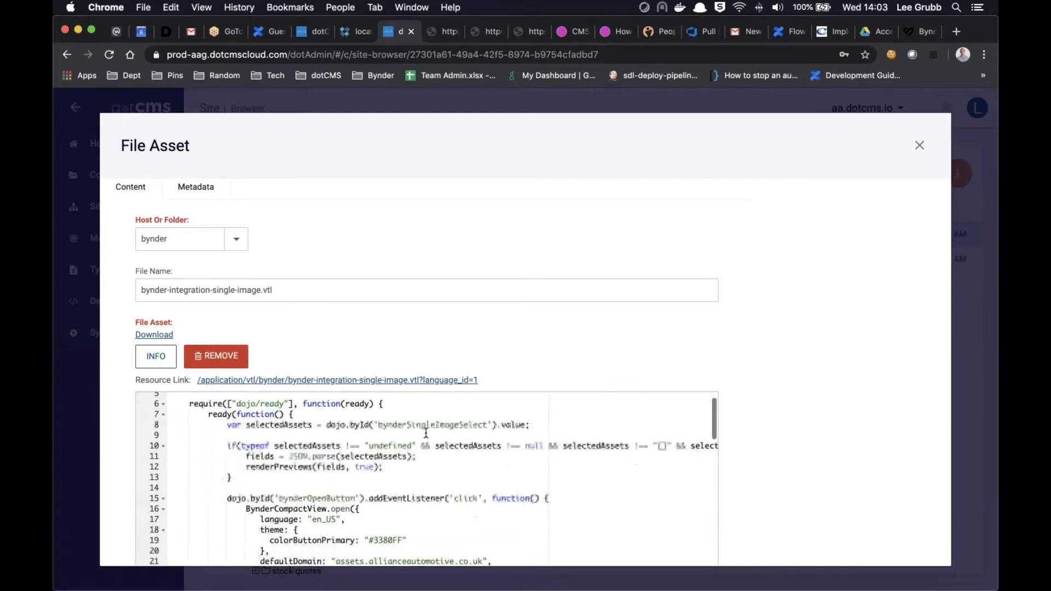
scroll(377, 453, up, 3)
click(169, 405)
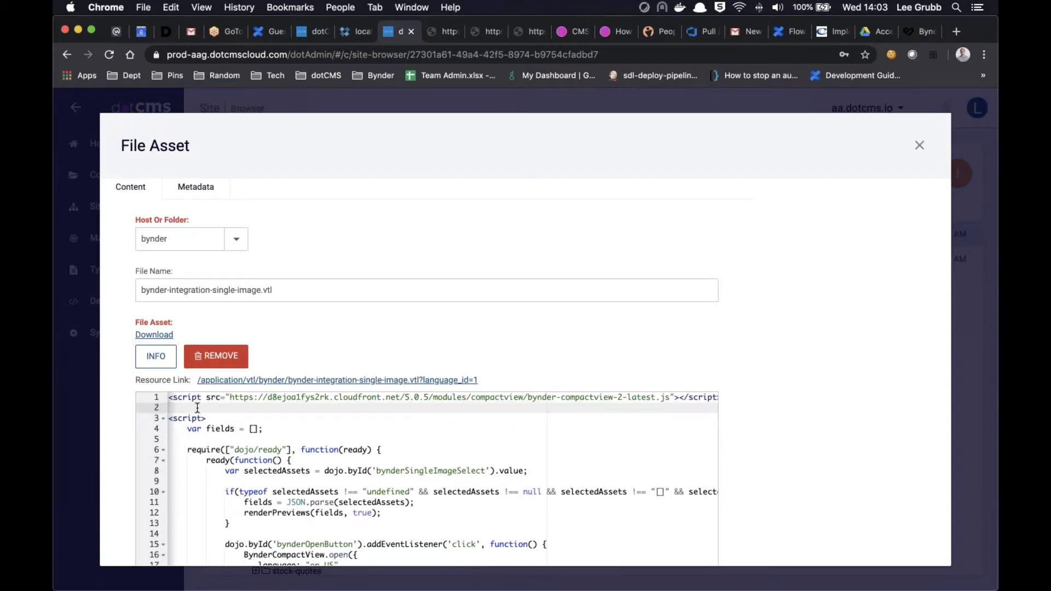
drag(169, 398, 164, 407)
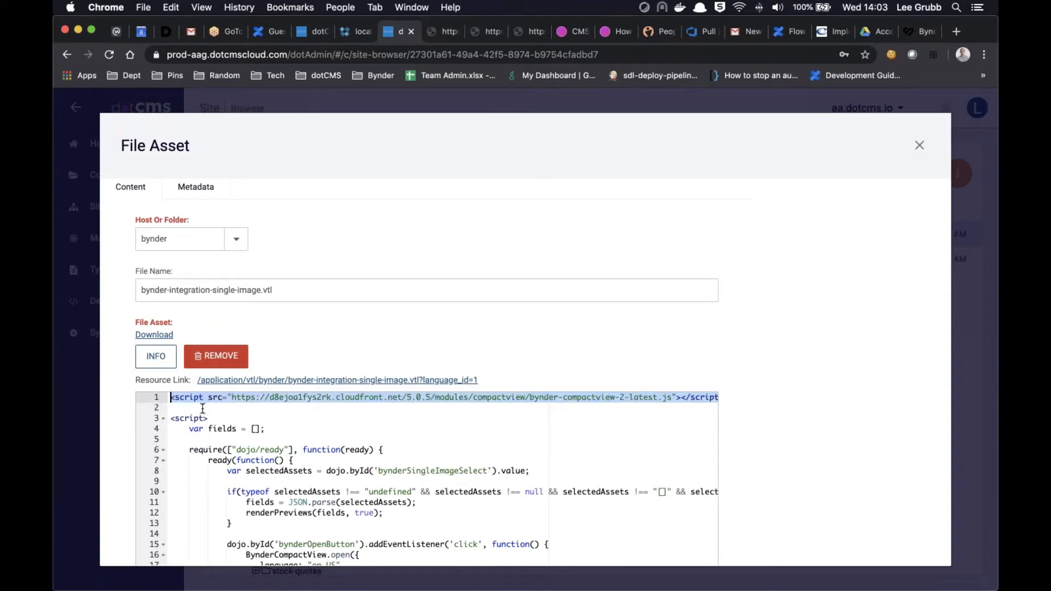
Highlight the bynderOpenButton click handler that calls BynderCompactView.open and review its configuration options
scroll(244, 438, down, 5)
drag(219, 413, 247, 424)
drag(311, 484, 335, 530)
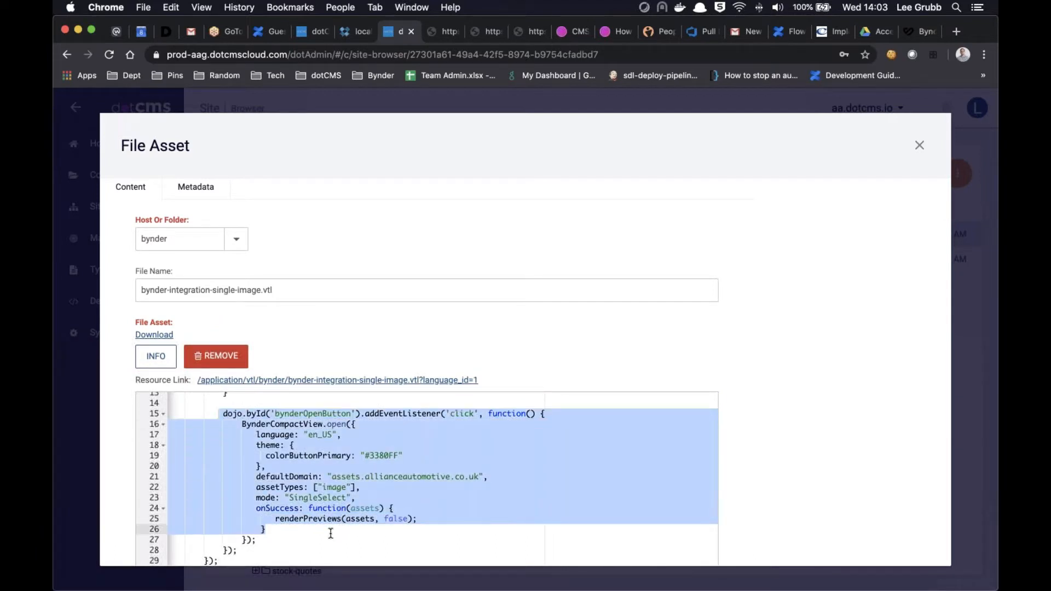
click(331, 531)
mouse_move(241, 424)
mouse_down()
mouse_move(269, 437)
mouse_move(238, 435)
mouse_up()
click(238, 435)
scroll(297, 447, down, 2)
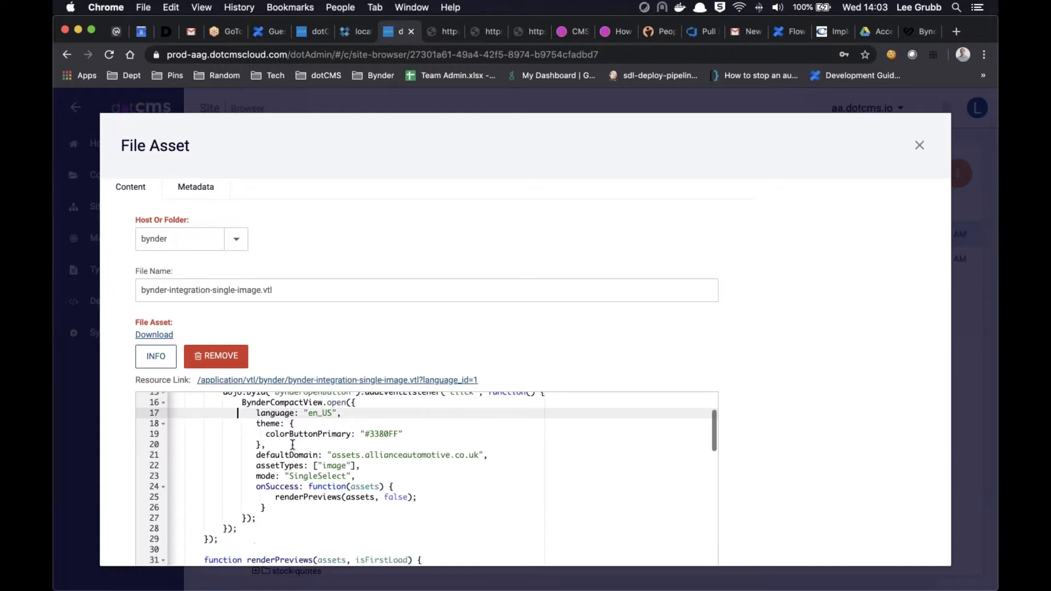
scroll(325, 463, down, 1)
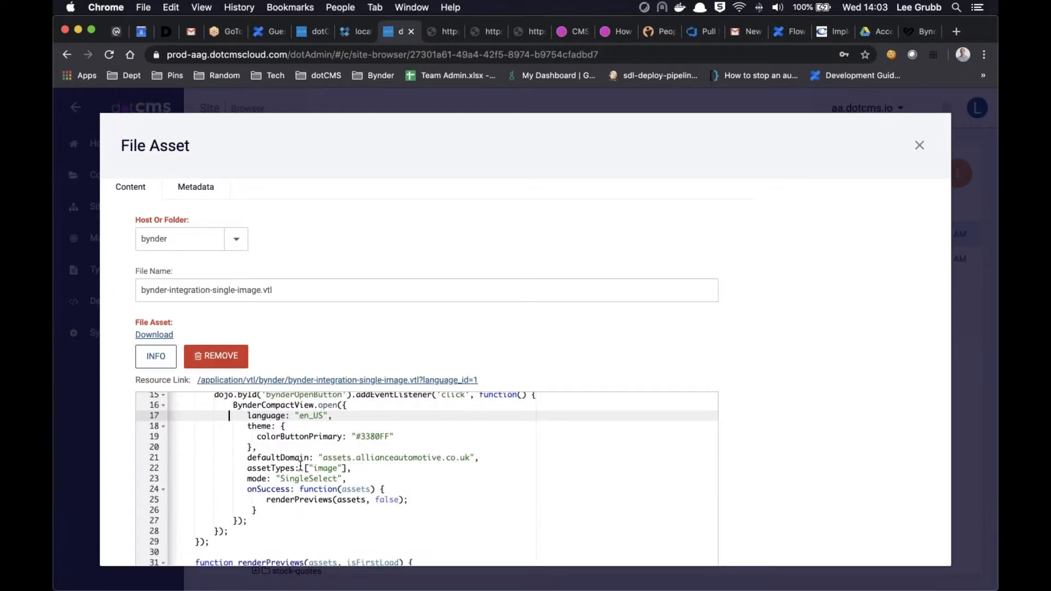
Highlight the assetTypes option and the mode option in the BynderCompactView.open configuration
drag(352, 468, 247, 468)
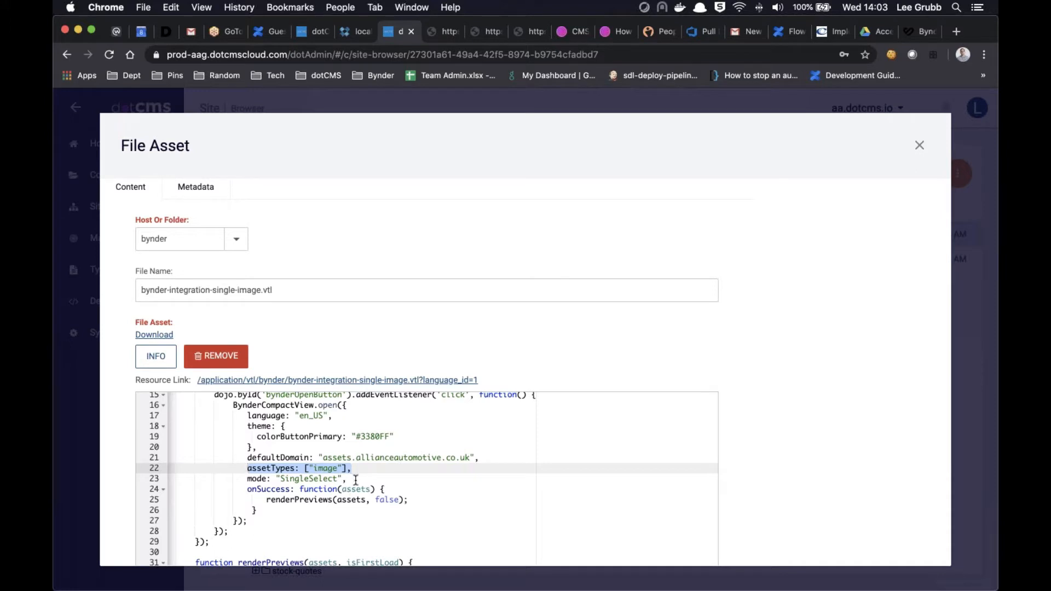
drag(349, 479, 254, 478)
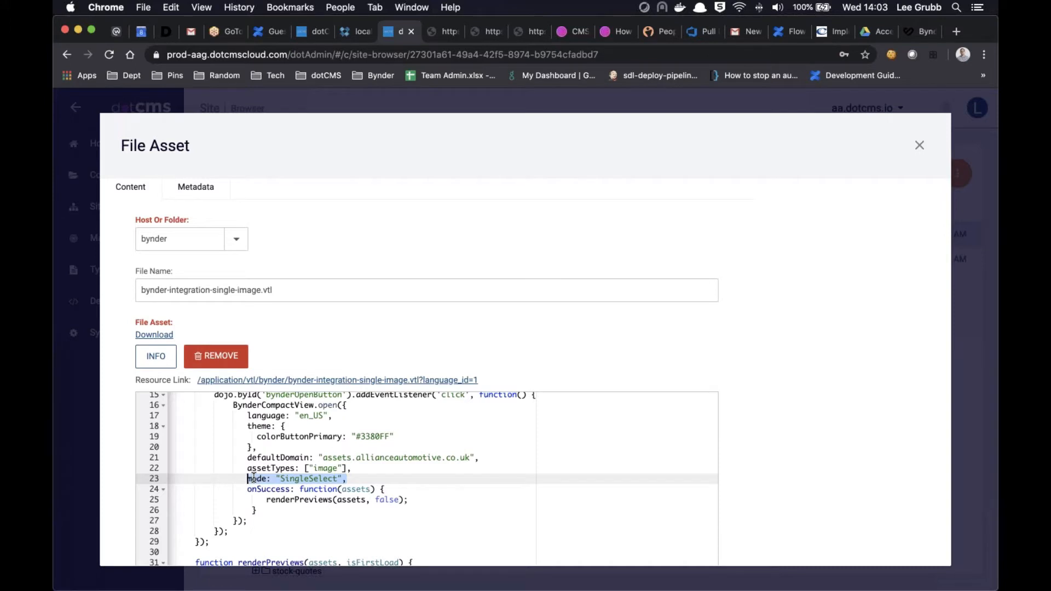
drag(254, 478, 249, 479)
scroll(268, 482, up, 2)
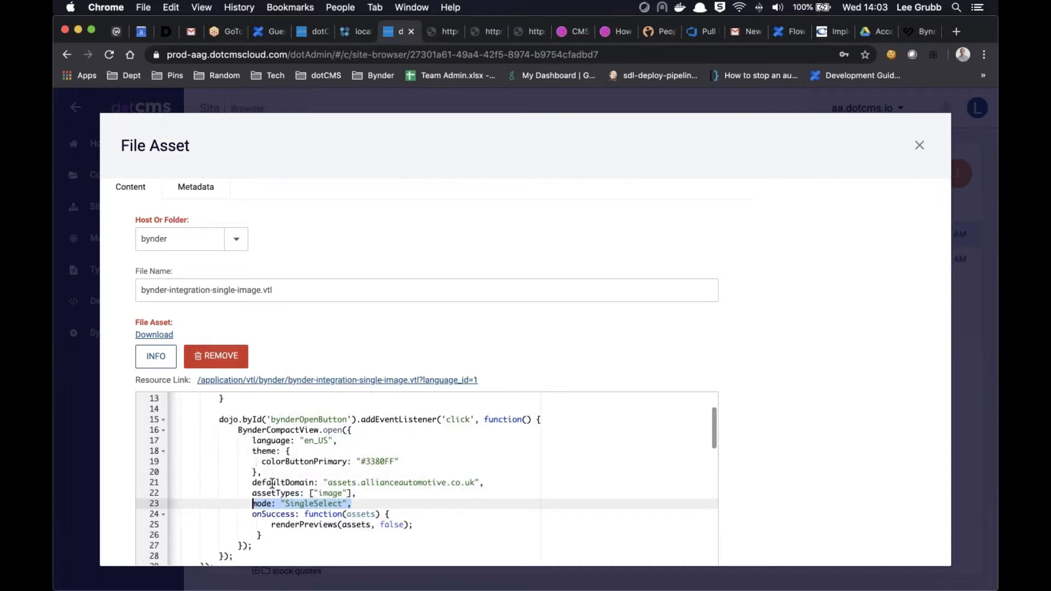
Highlight the renderPreviews call inside the onSuccess callback and examine the renderPreviews function below it
scroll(272, 483, down, 2)
drag(276, 503, 439, 504)
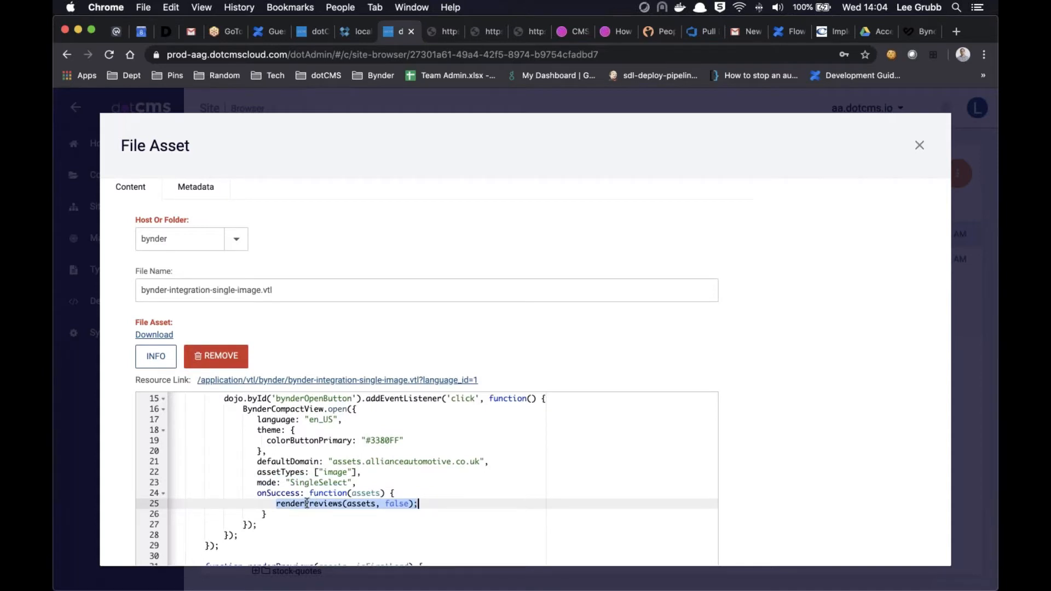
scroll(347, 497, down, 3)
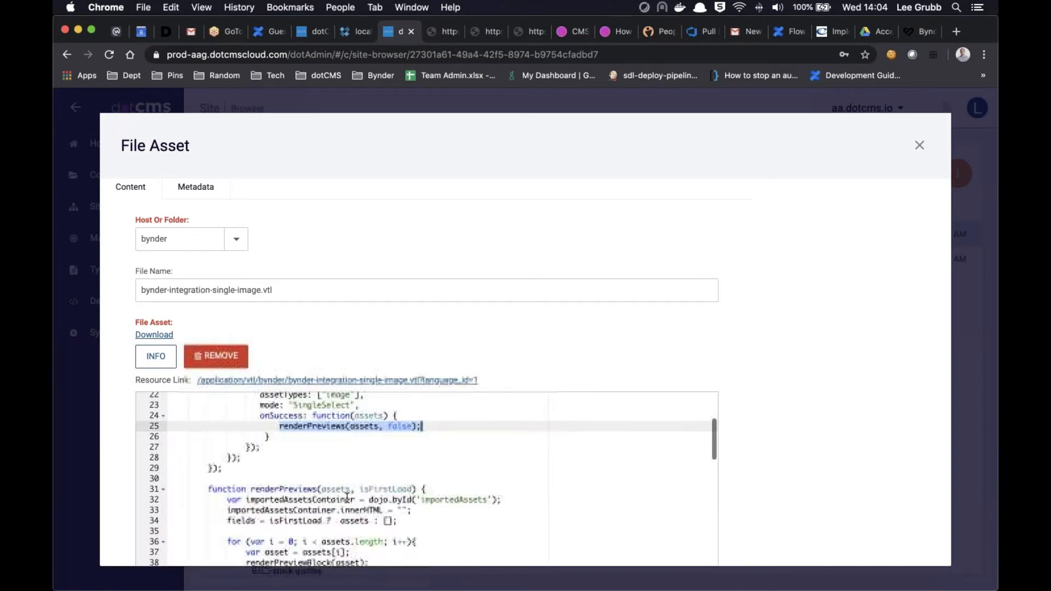
scroll(347, 497, down, 3)
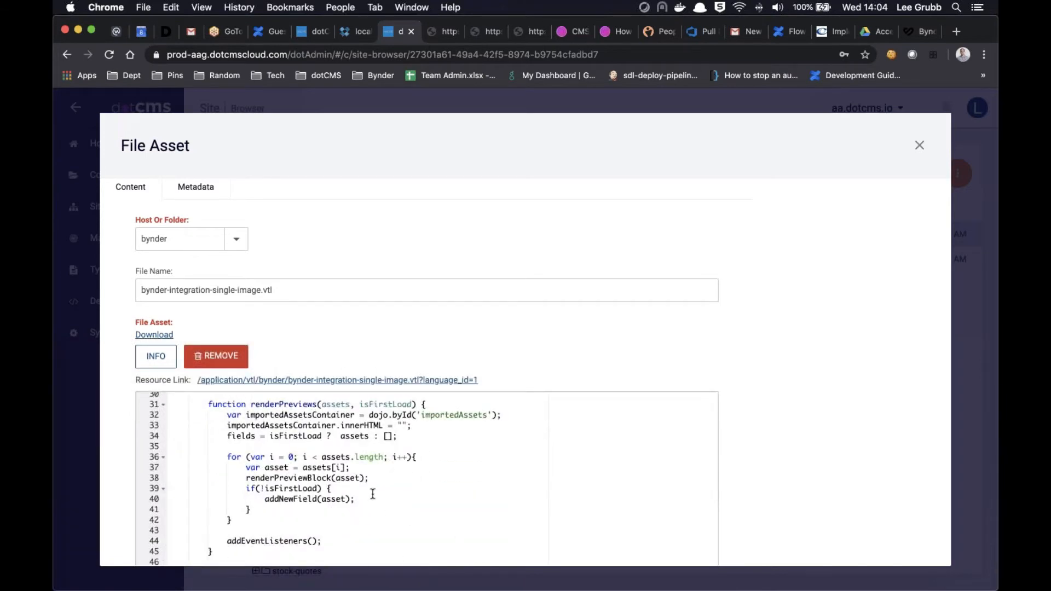
scroll(372, 494, up, 5)
Find the updateBynderValue function near the end of the script and highlight its statement and the bynderSingleImageSelect field name
scroll(373, 495, down, 15)
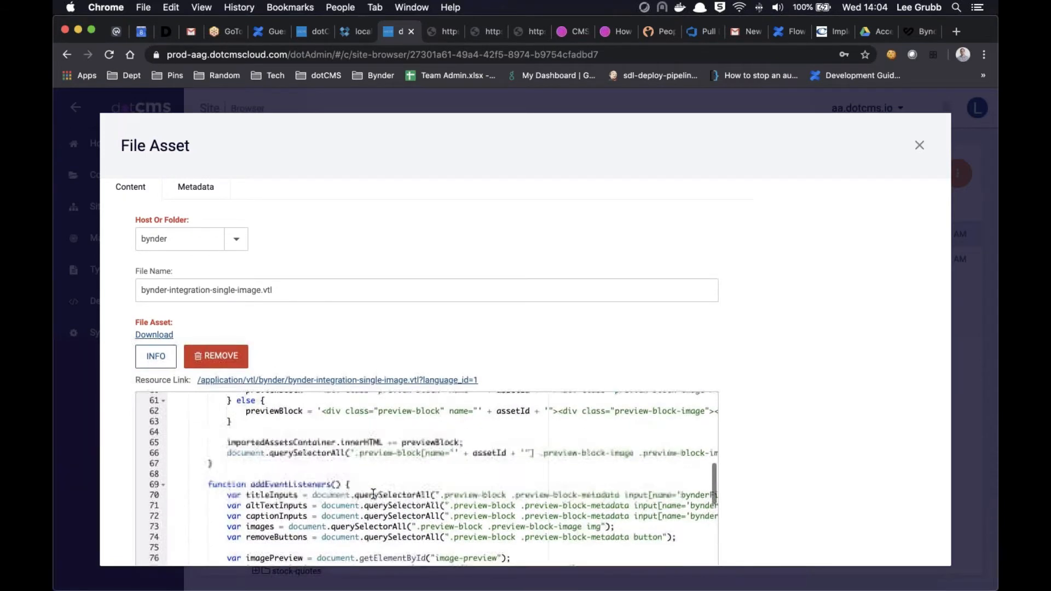
scroll(373, 494, down, 15)
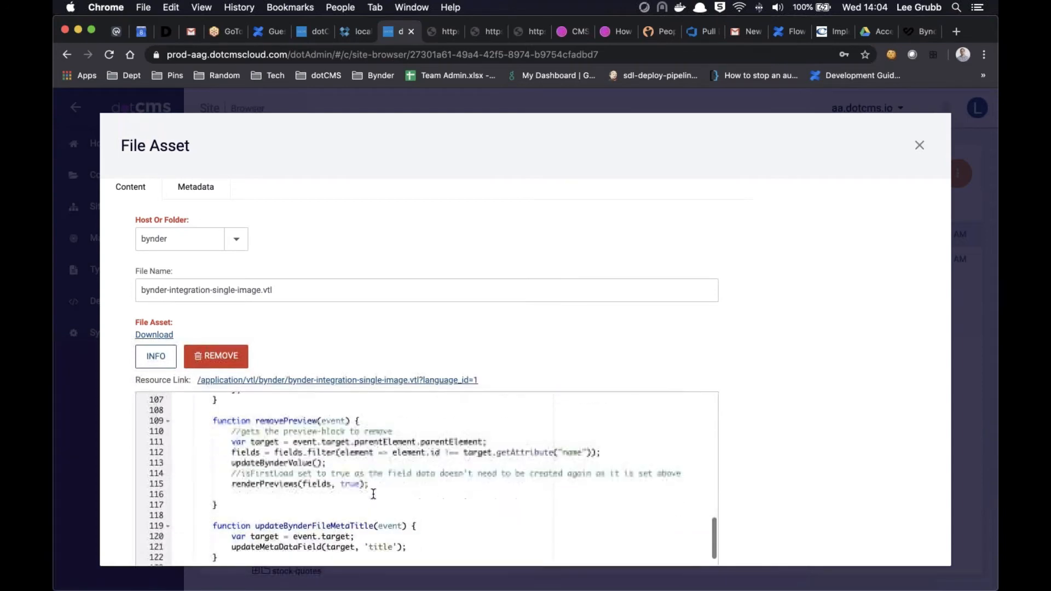
scroll(373, 494, down, 10)
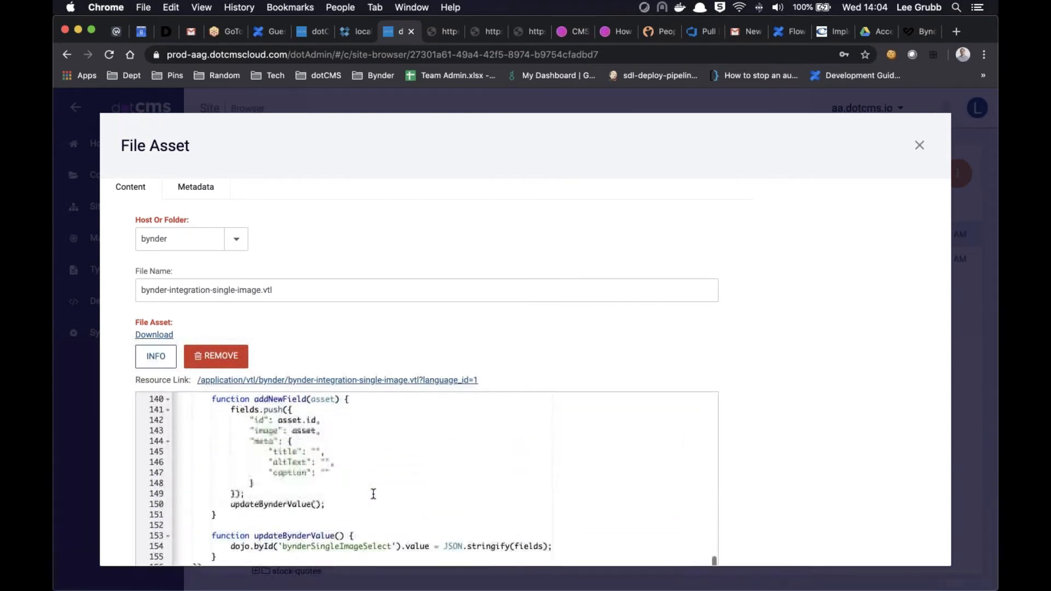
scroll(373, 494, down, 3)
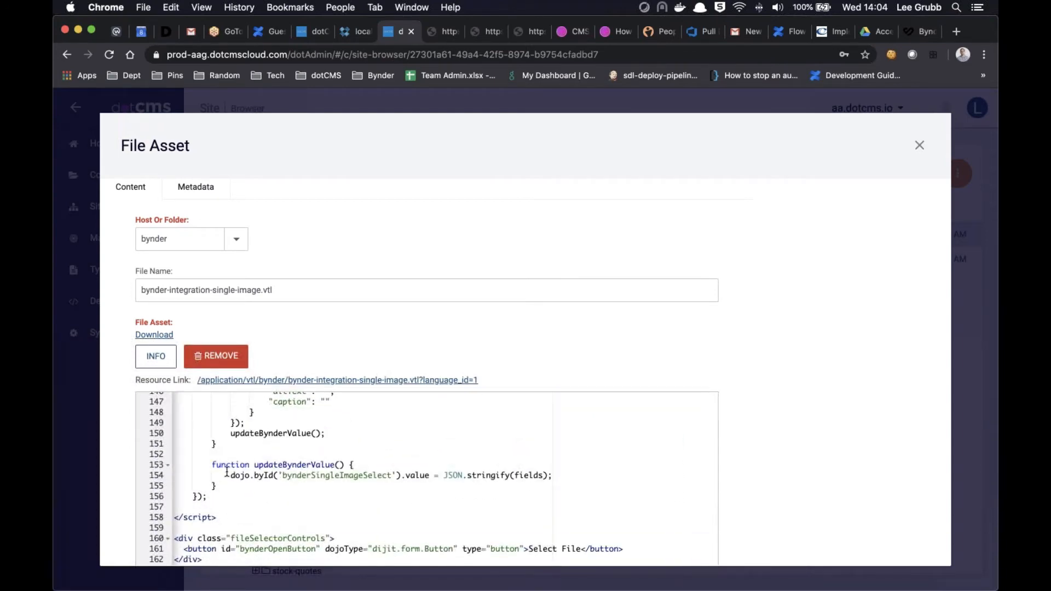
drag(227, 471, 578, 477)
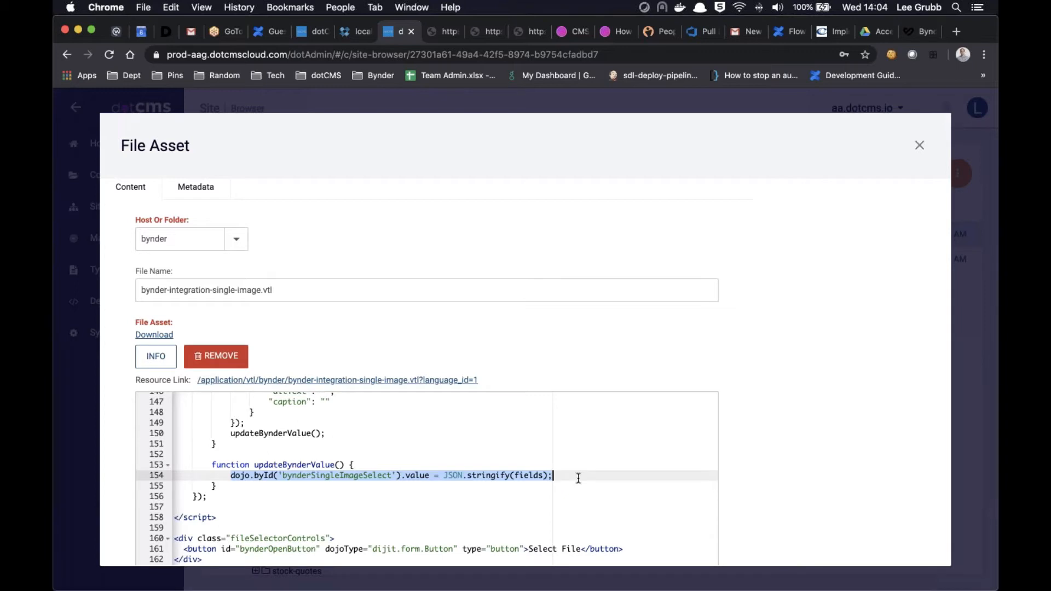
double_click(352, 475)
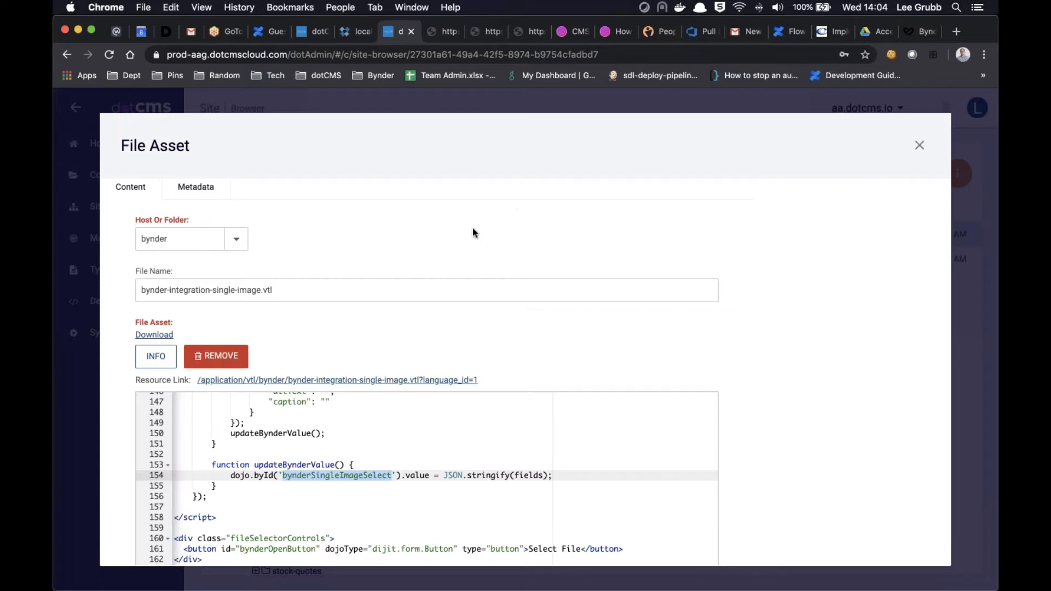
key(super+Tab)
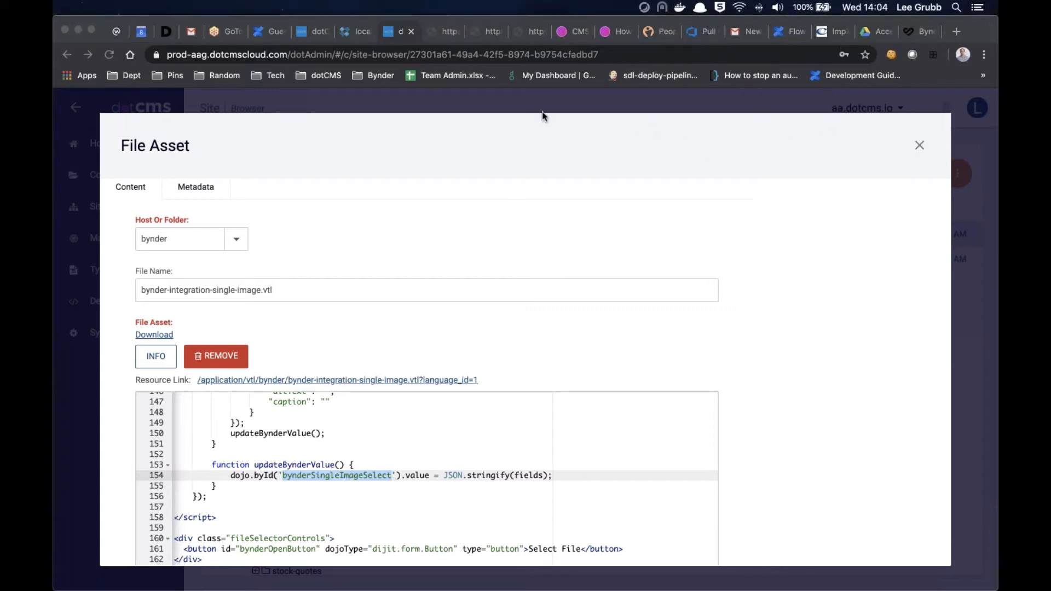
Close the bynder-integration-single-image.vtl file asset and go to the content search
click(922, 148)
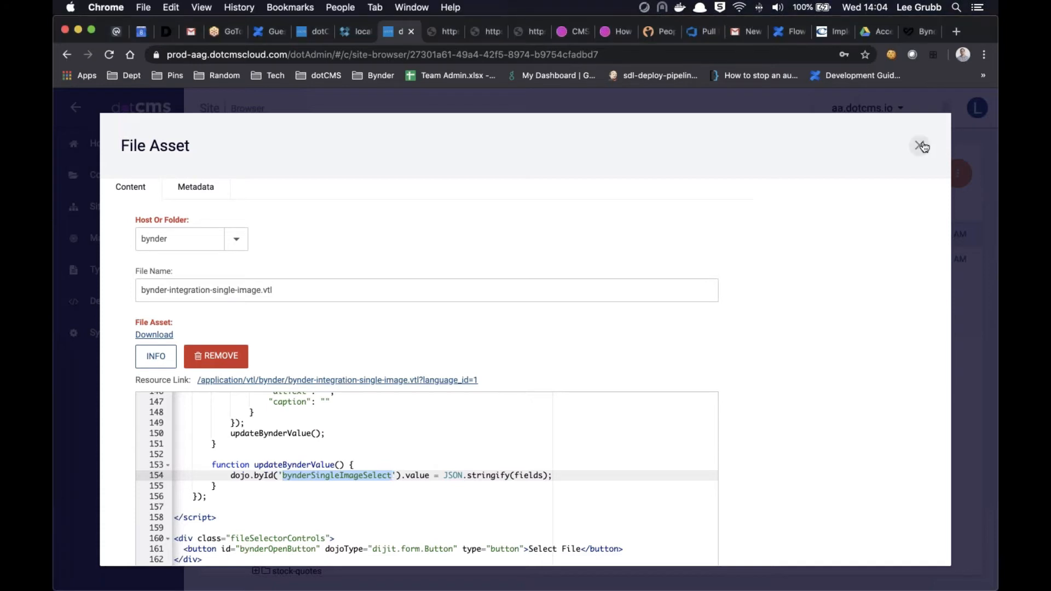
click(923, 147)
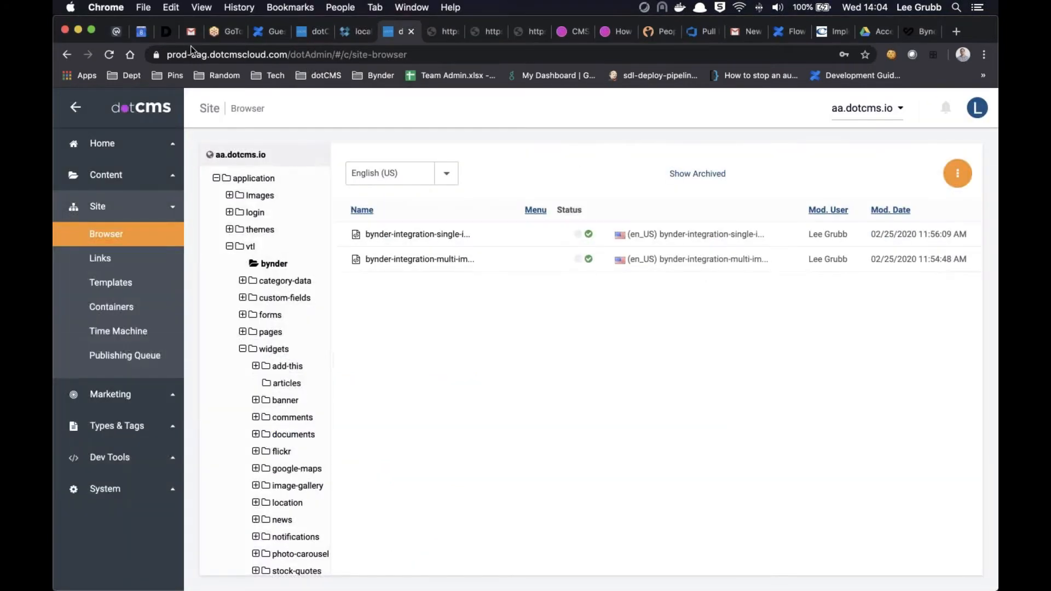
key(super+Tab)
click(154, 174)
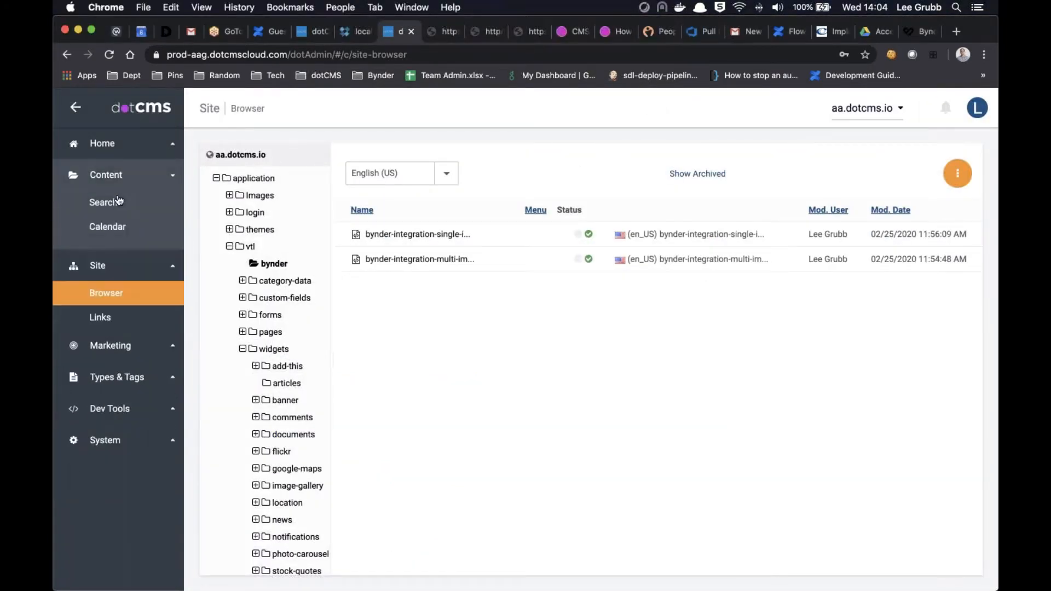
click(124, 200)
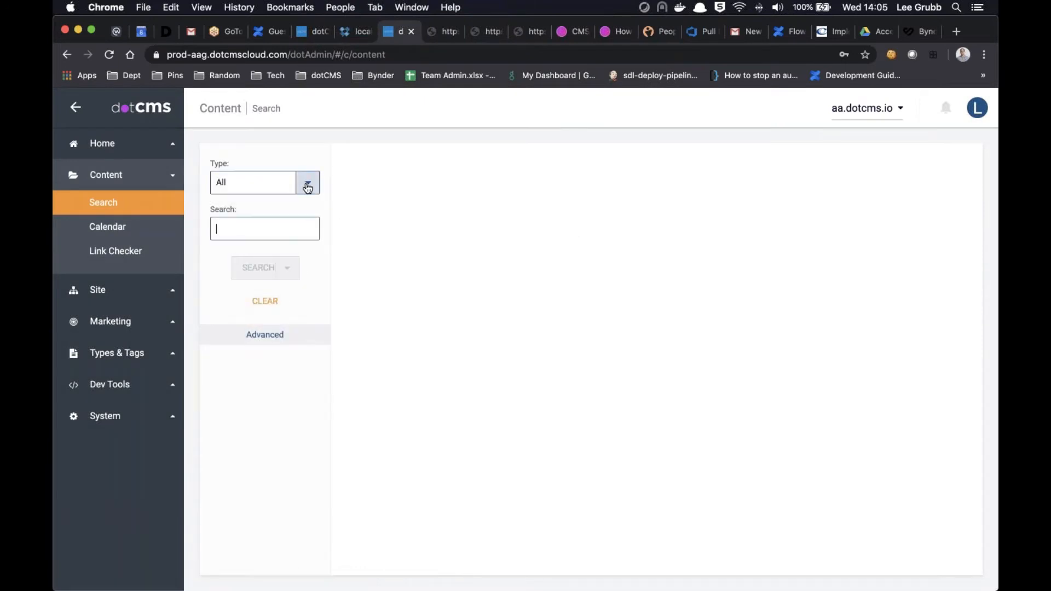
Filter the content search by the Test Bynder Content type and open its content item
click(307, 182)
scroll(272, 300, down, 8)
click(279, 430)
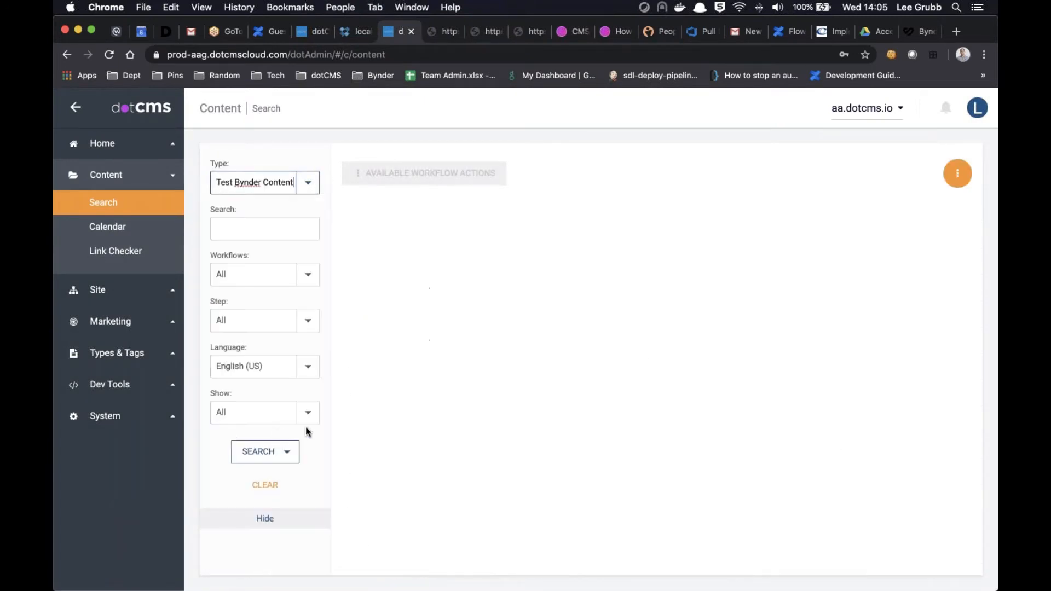
click(503, 237)
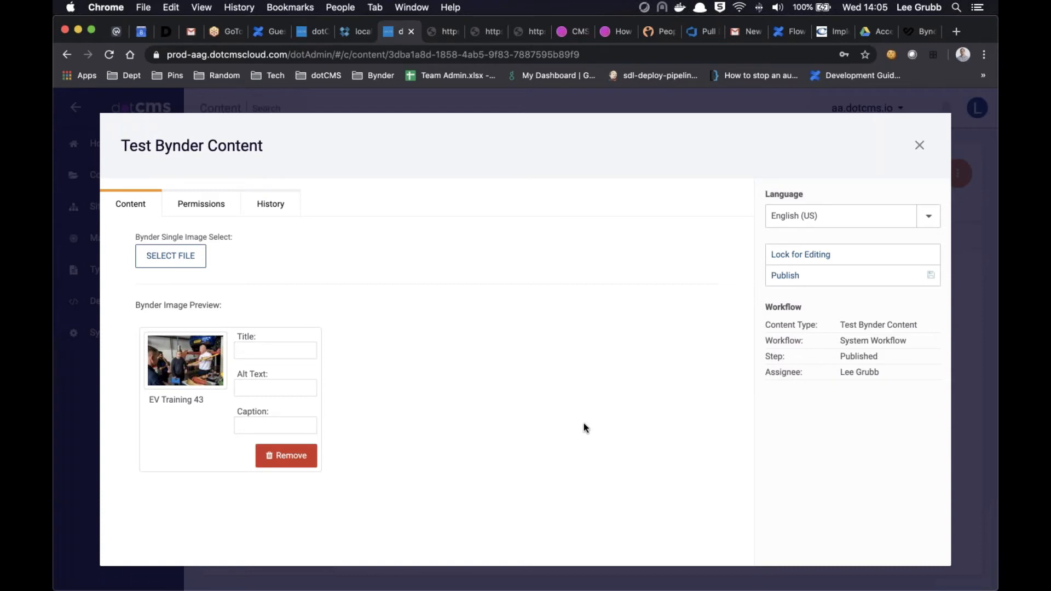
Replace the Bynder single image with the asset Platinum Shoot 5/3 64 from the Bynder asset picker
click(176, 264)
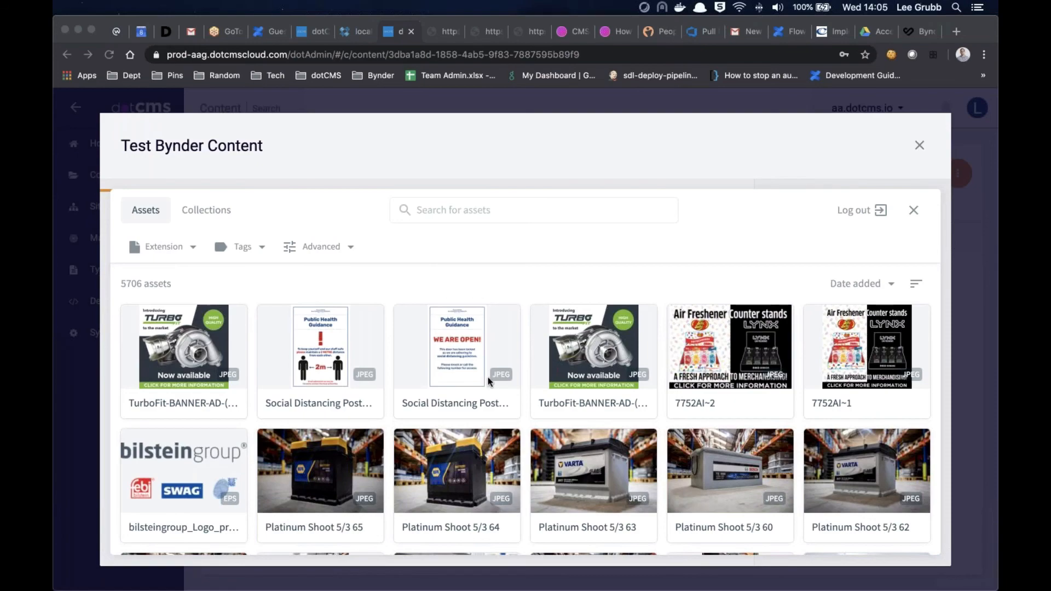
scroll(195, 361, down, 3)
scroll(539, 333, up, 2)
scroll(539, 334, down, 1)
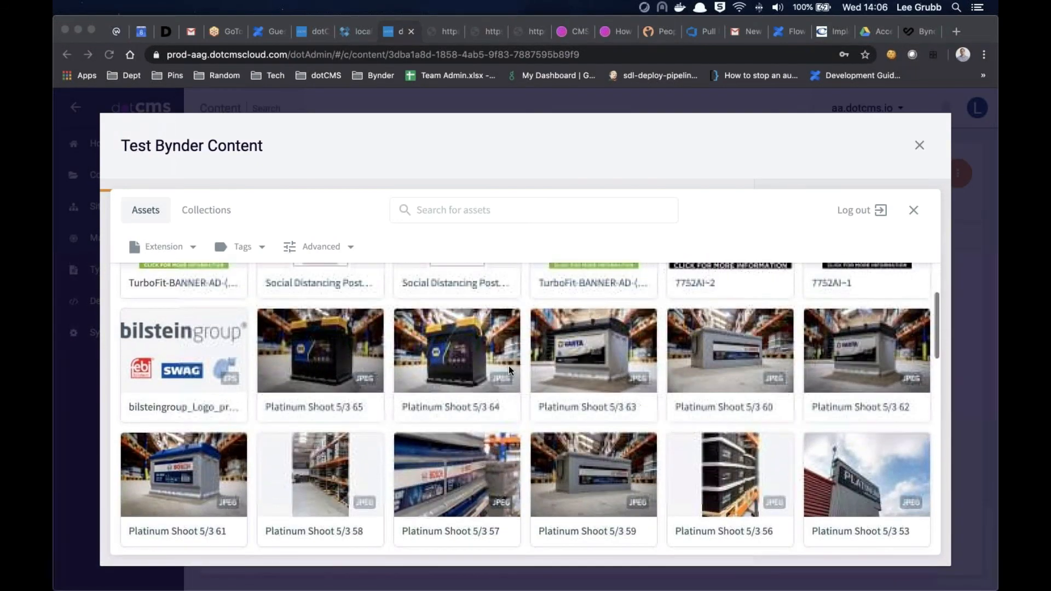
click(502, 327)
scroll(518, 452, down, 5)
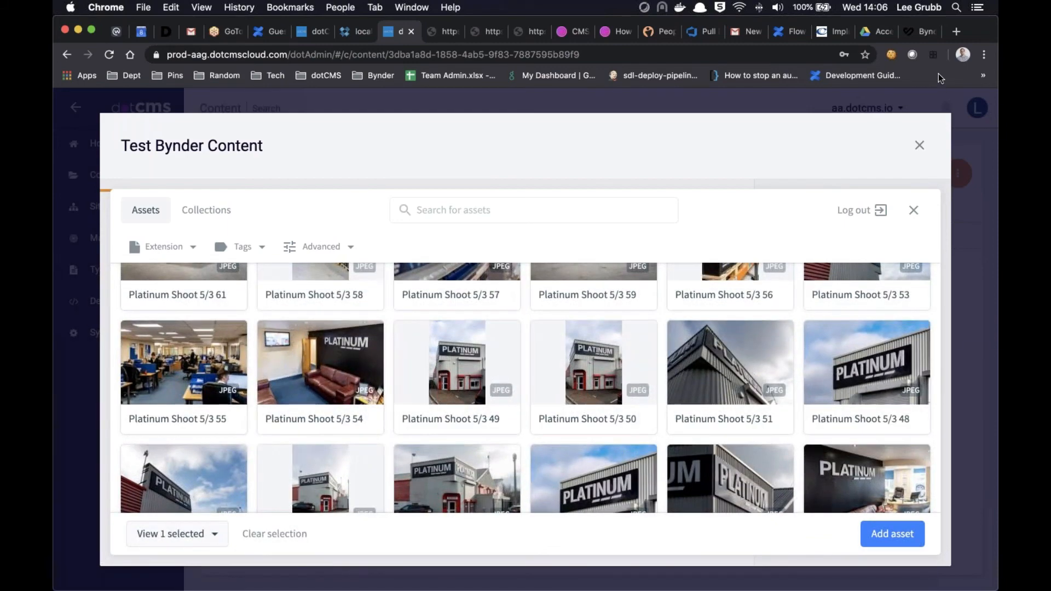
click(898, 533)
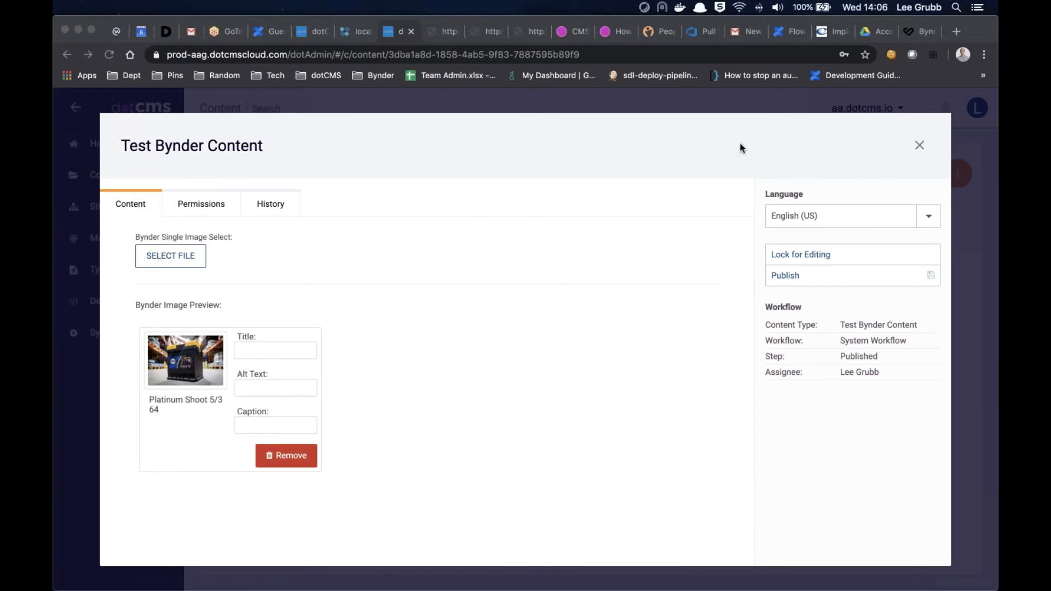
Lock the Test Bynder Content item for editing, then save and publish it
click(817, 253)
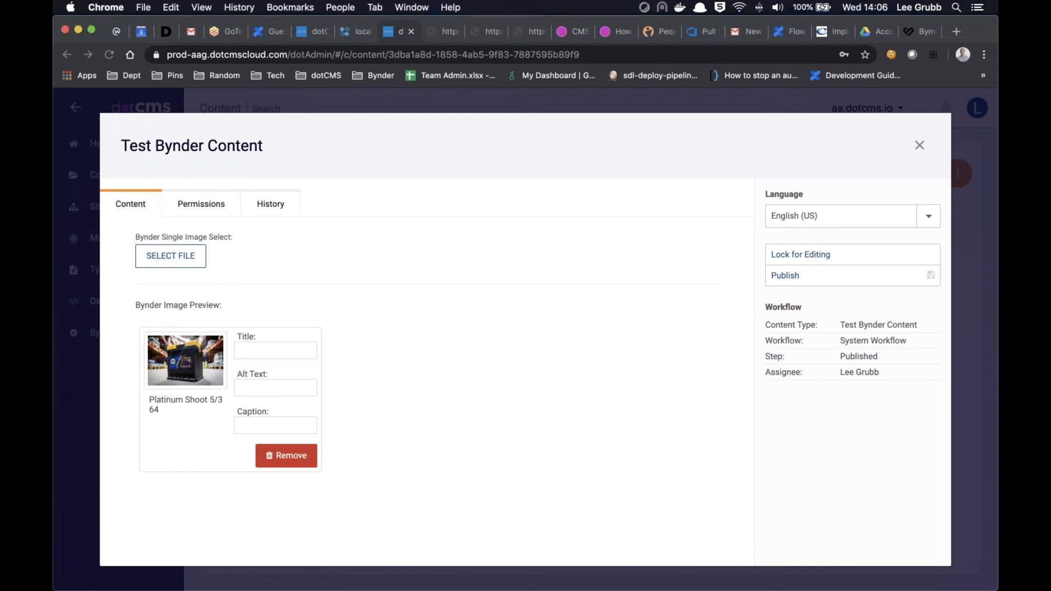
click(823, 284)
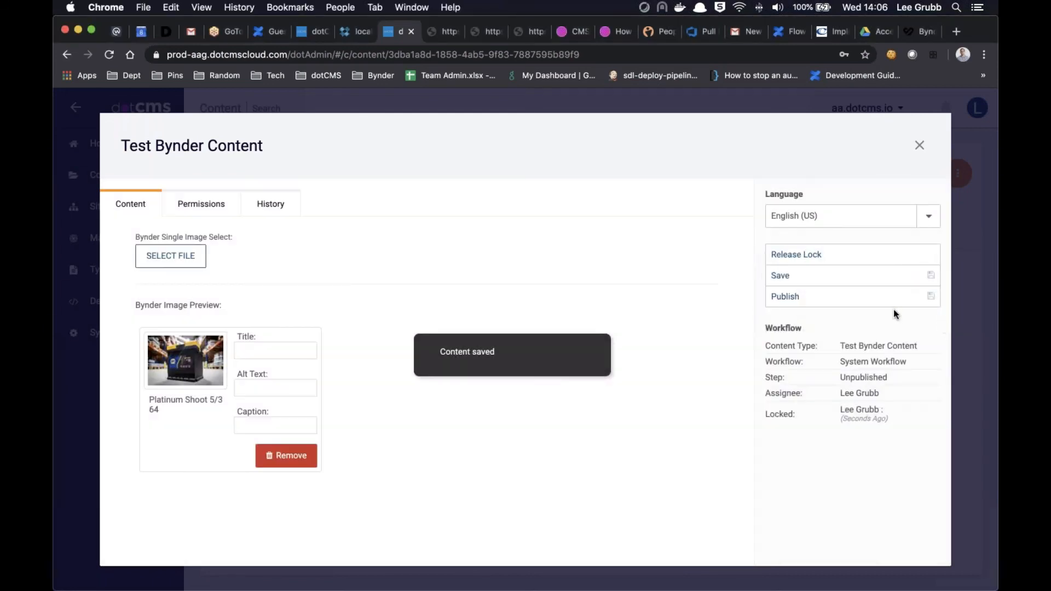
click(836, 299)
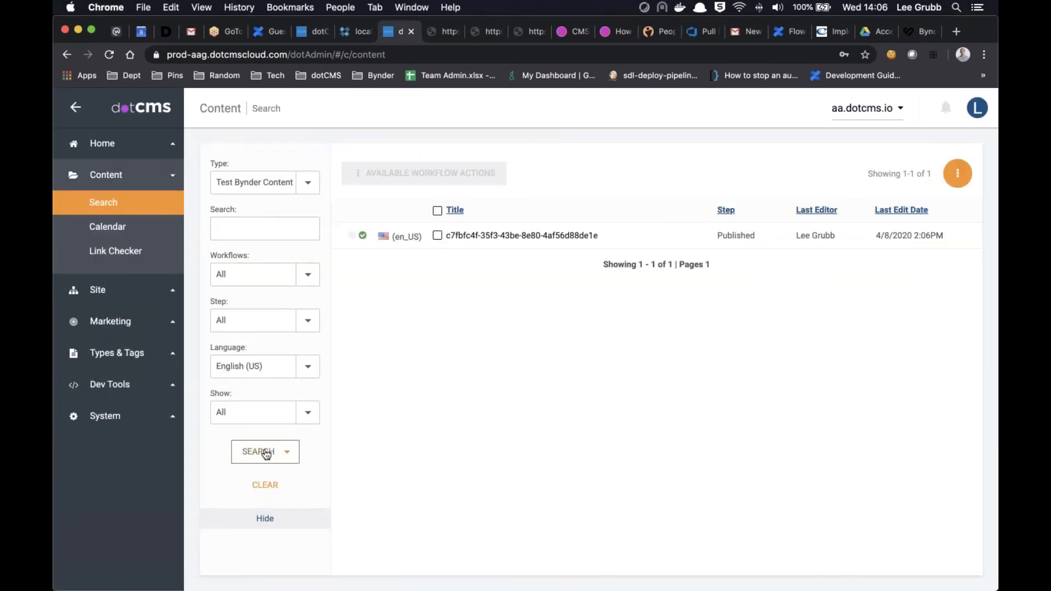
Show the search query, open its REST API result as XML and highlight the JSON stored in bynderSingleImageSelect
click(283, 450)
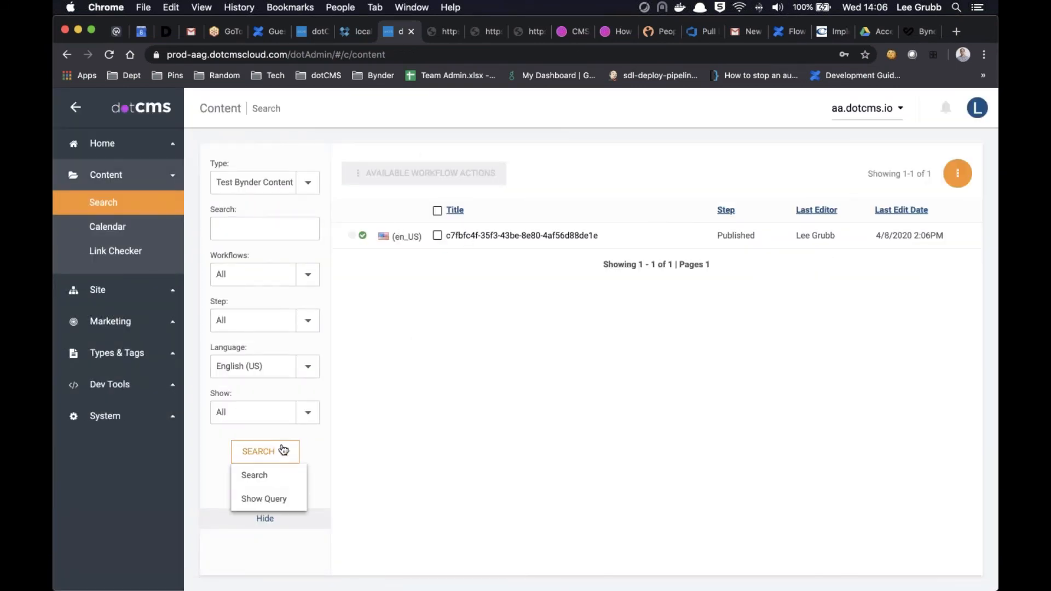
click(280, 498)
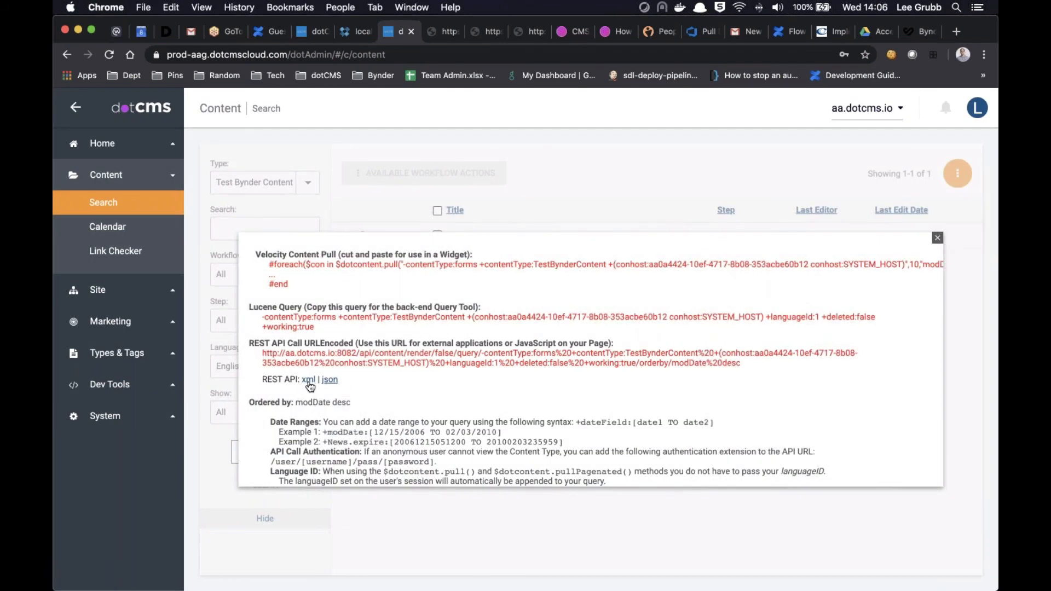
click(308, 382)
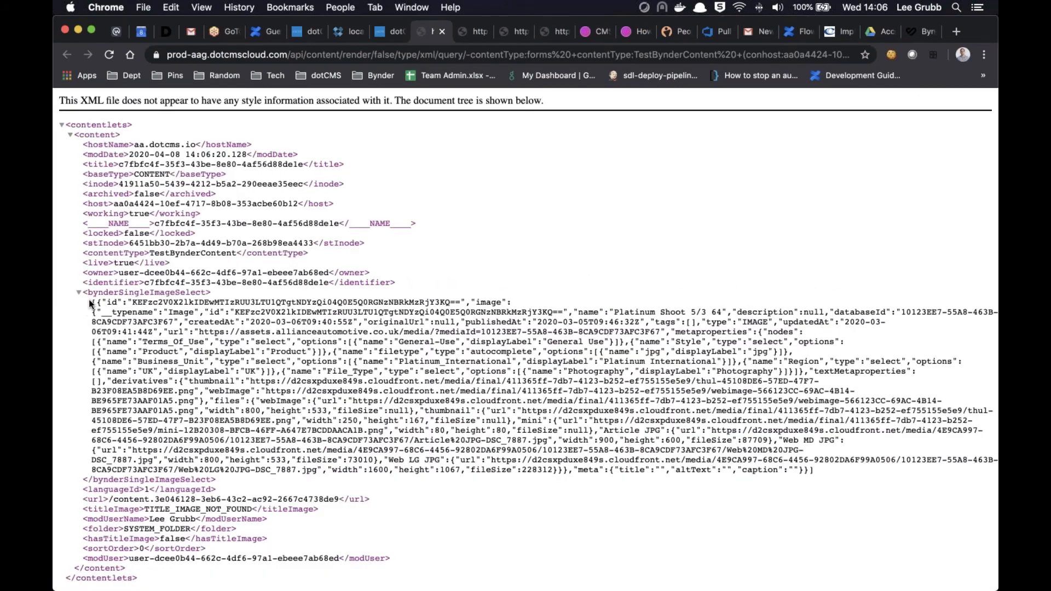
drag(91, 302, 827, 464)
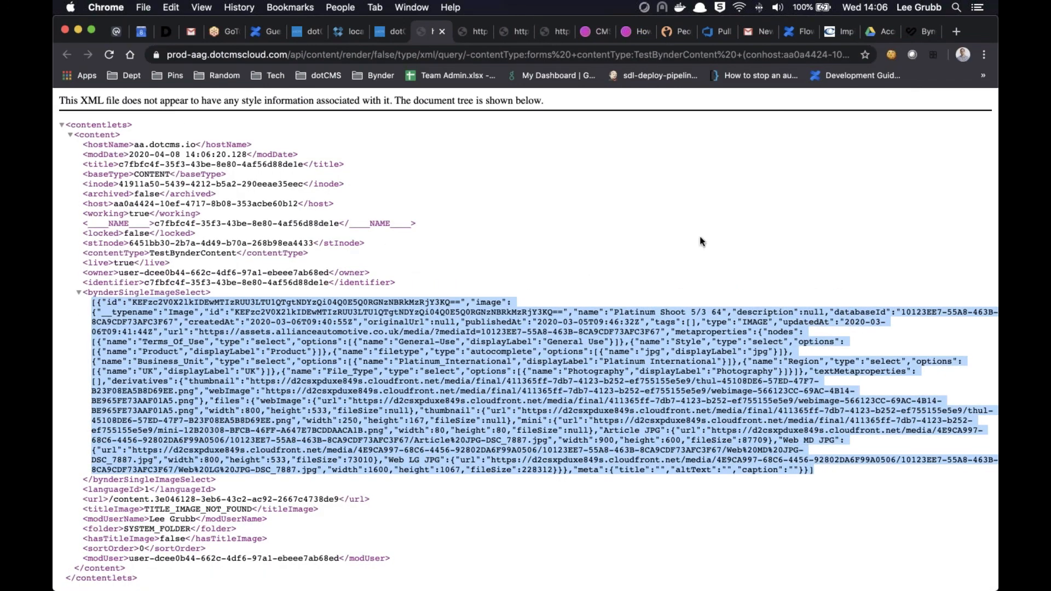